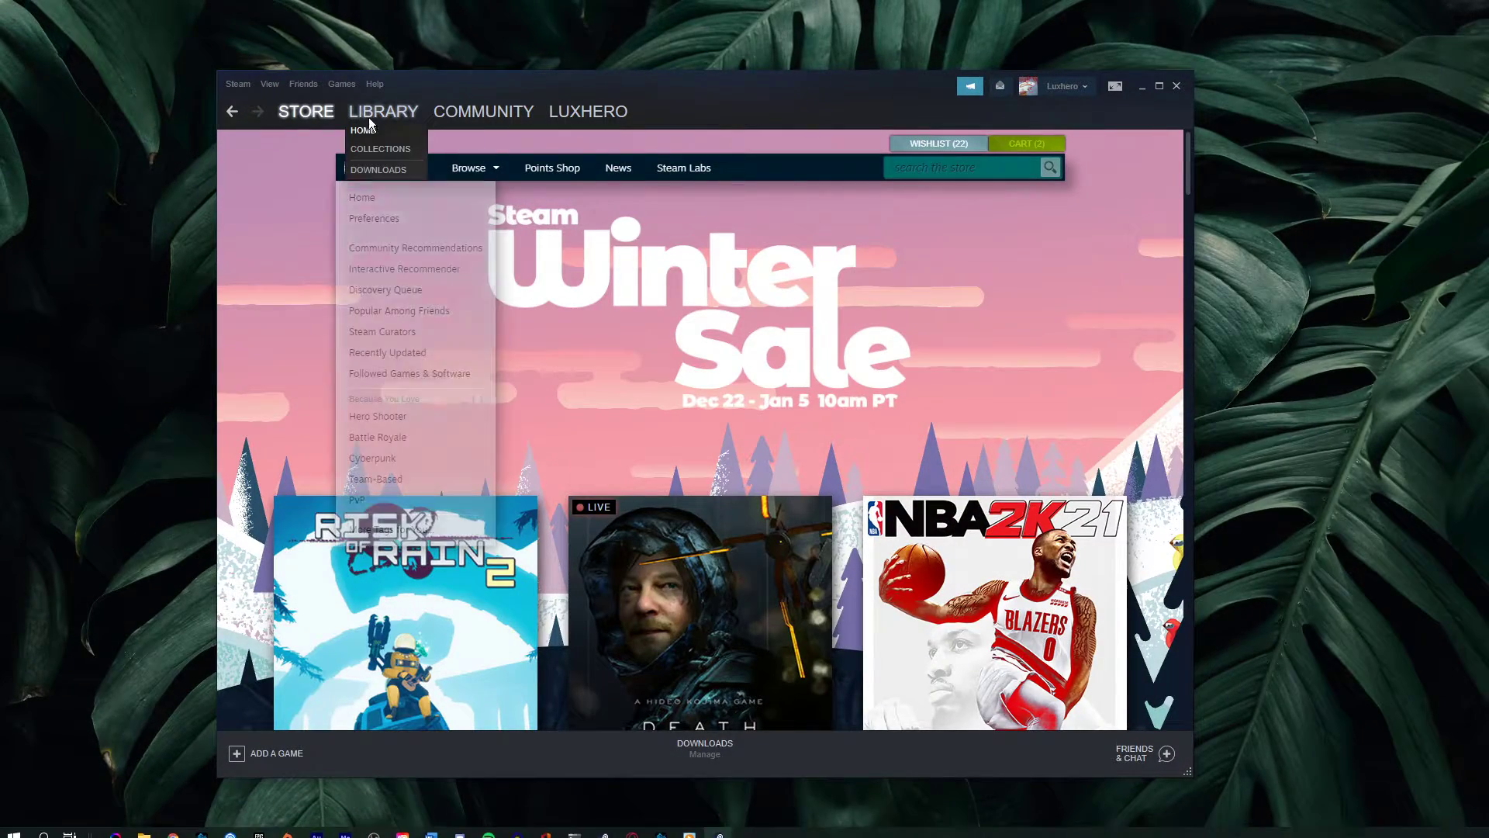
Step: Switch from the Steam store page to the Library Home
left_click(366, 129)
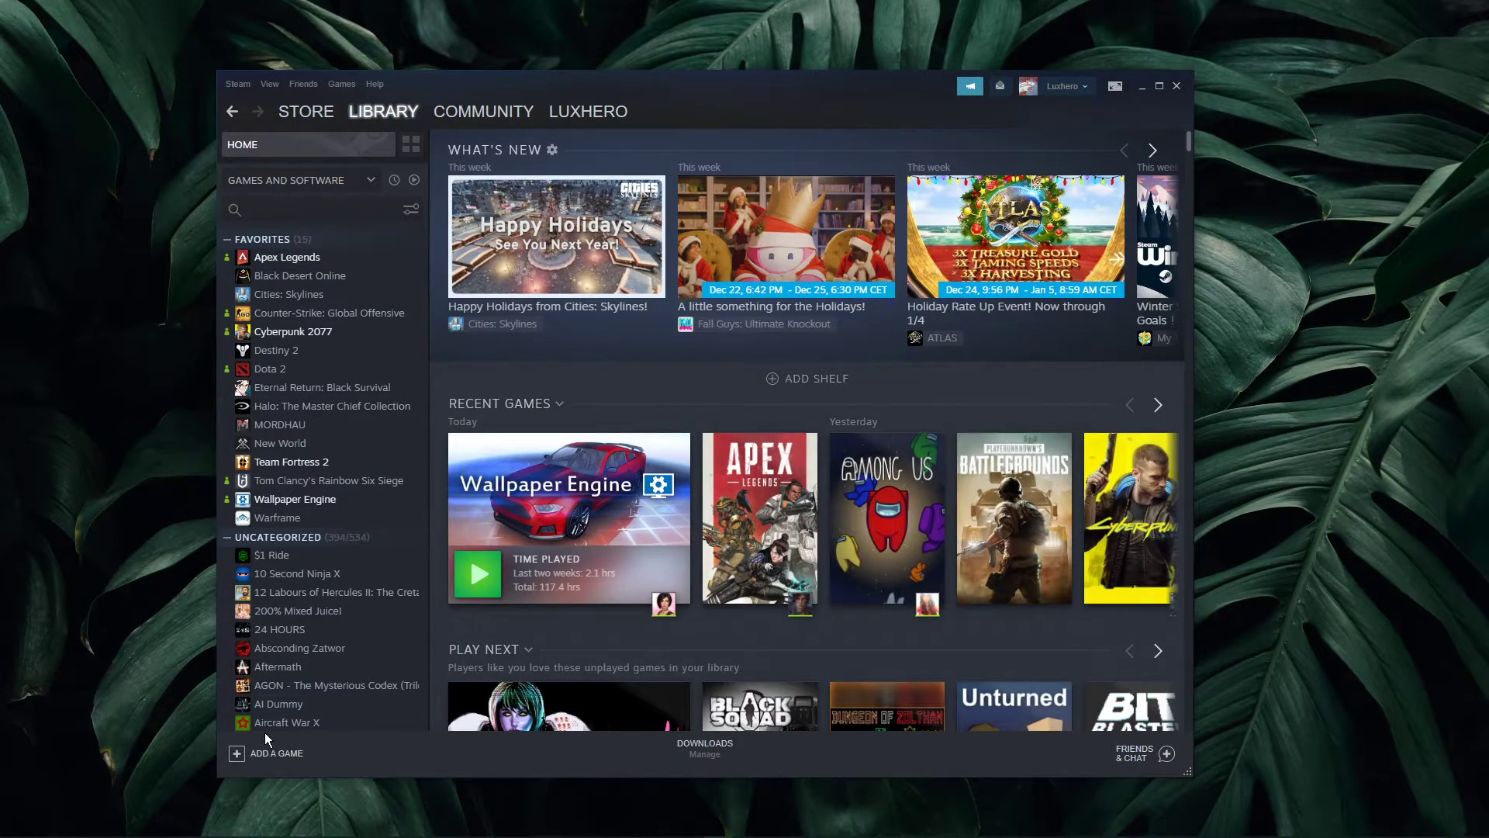
Step: Open the Add a Non-Steam Game window and move it to the screen centre
left_click(269, 751)
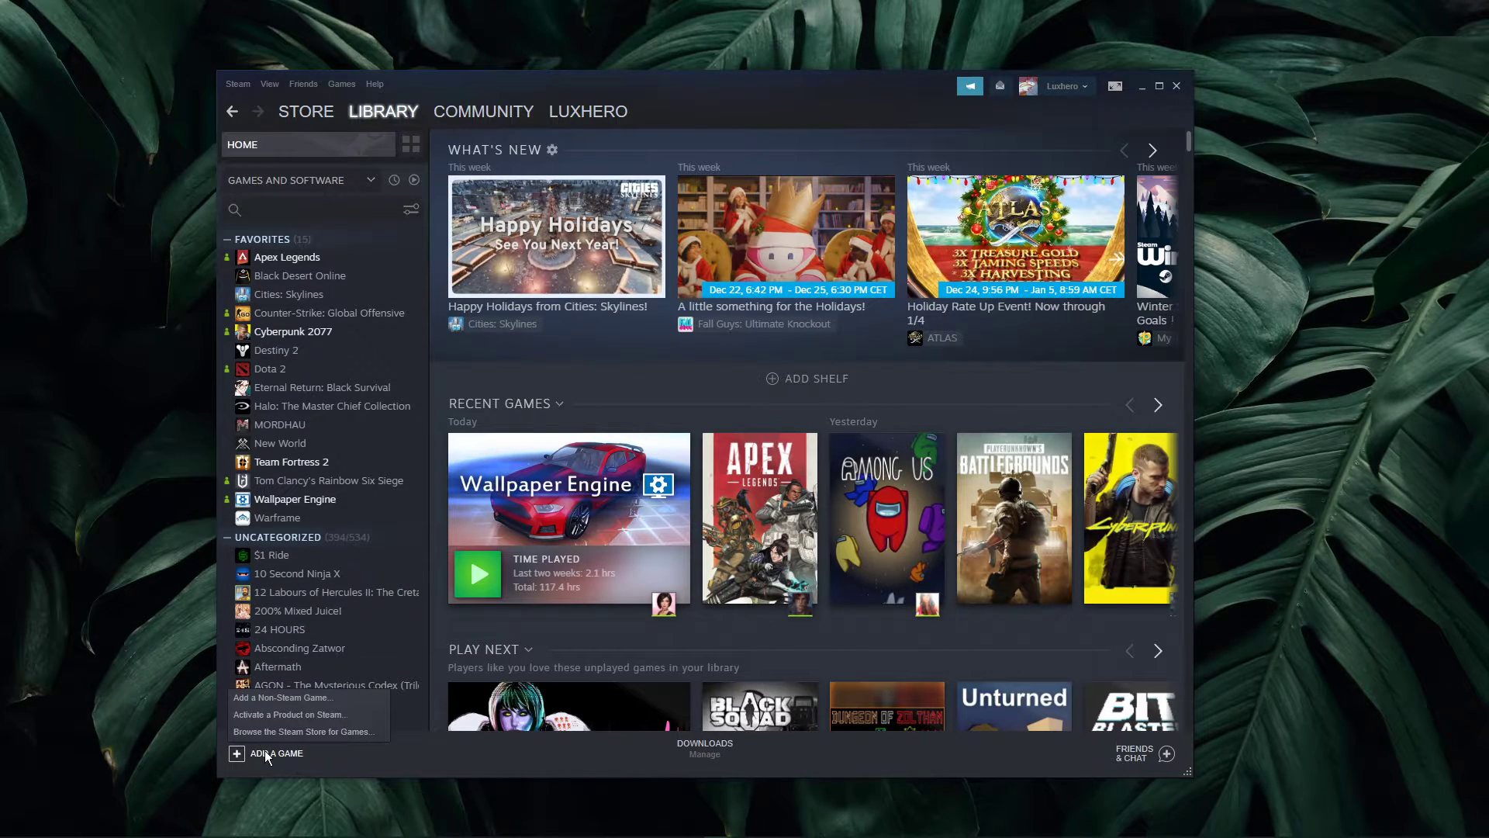
left_click(266, 702)
left_click_drag(1392, 263, 639, 251)
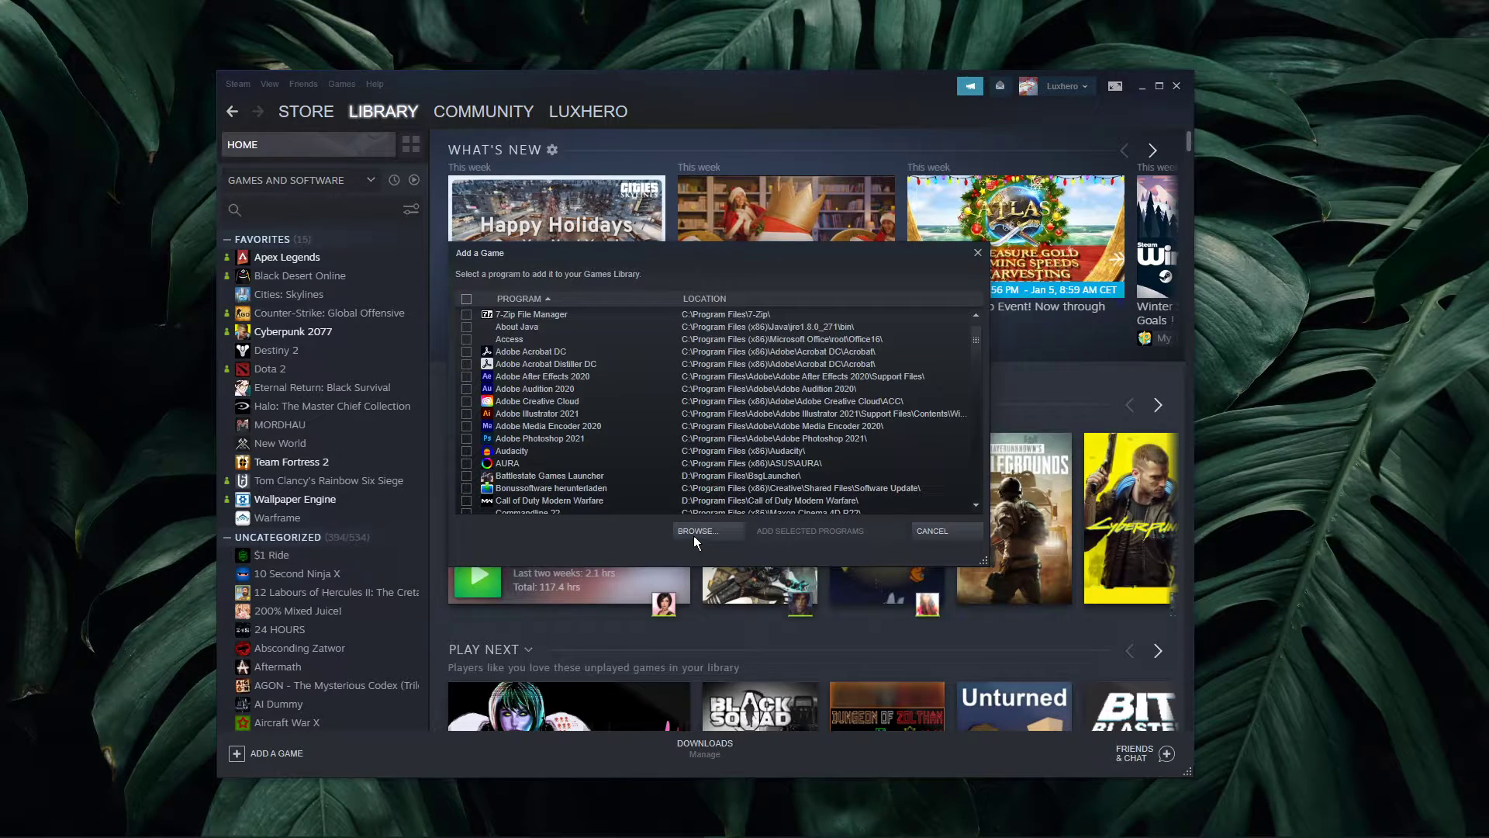
left_click_drag(750, 252, 728, 234)
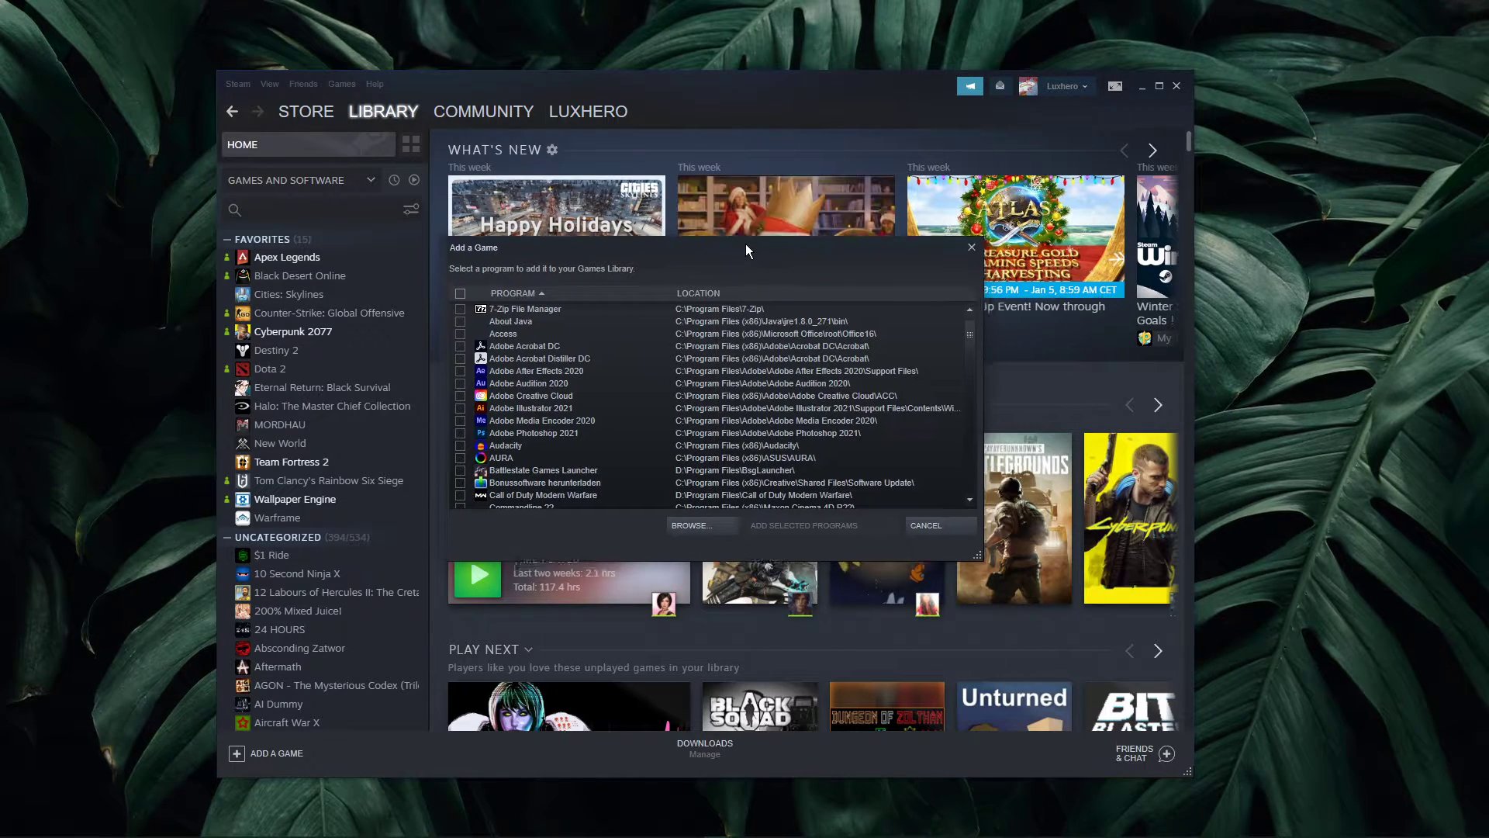
Step: Add Wow from D:\Program Files\World of Warcraft\_retail_ as a non-Steam game
left_click(669, 514)
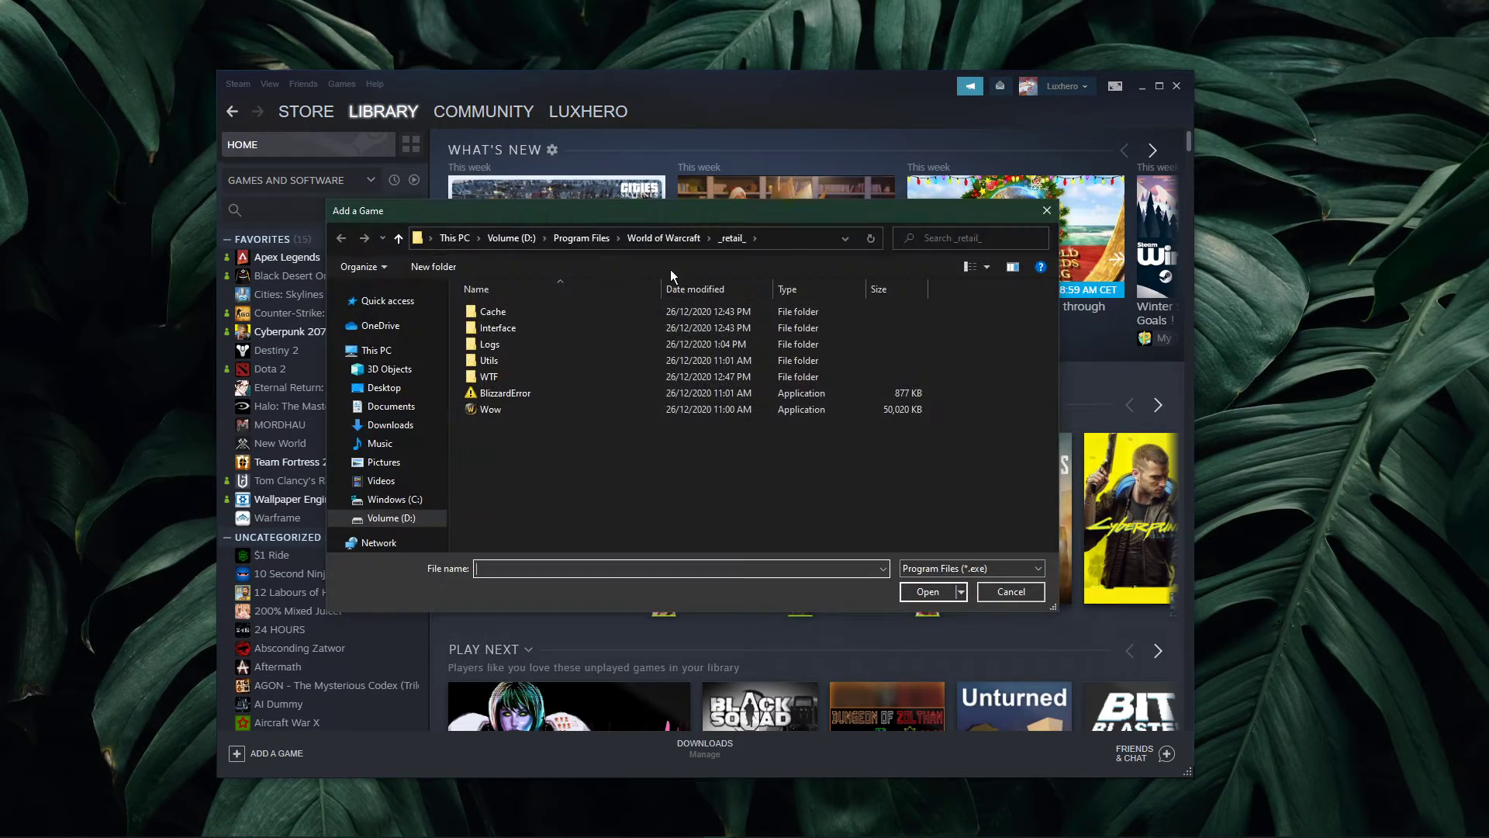
left_click(421, 516)
double_click(522, 358)
scroll(512, 489, "down", 5)
double_click(513, 543)
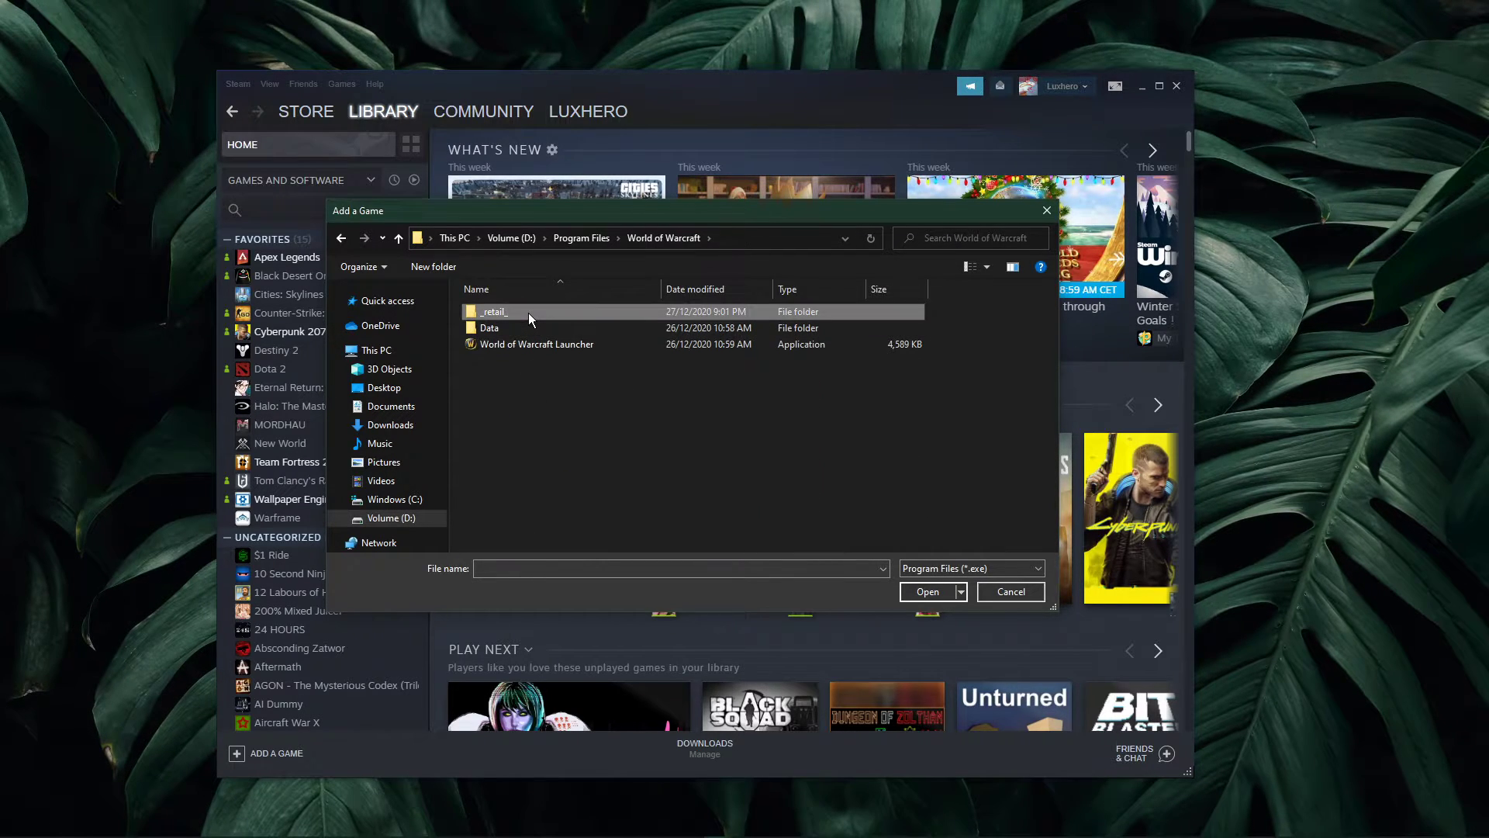
double_click(528, 314)
left_click(502, 411)
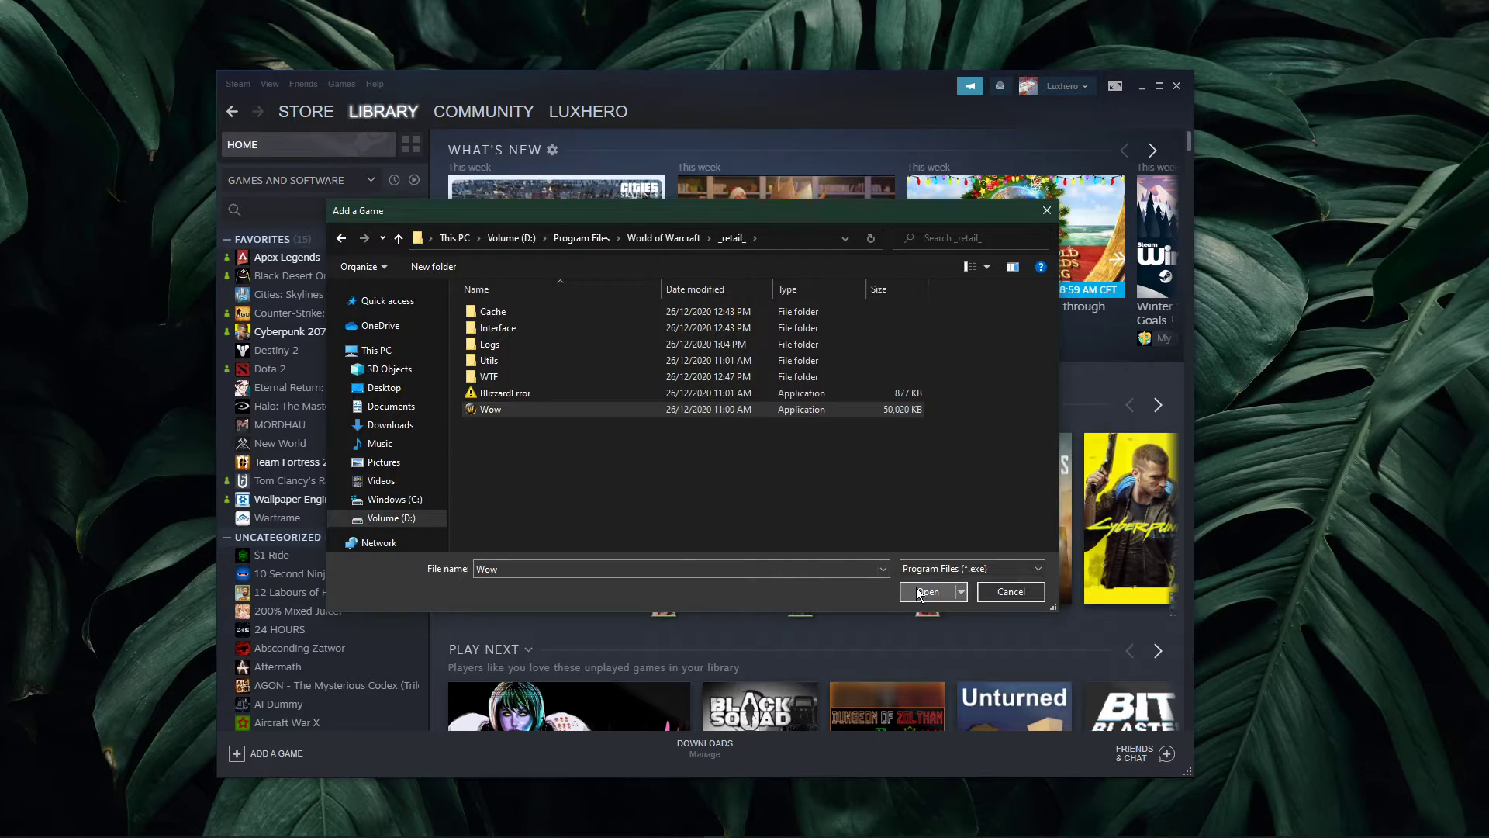
left_click(928, 591)
left_click(838, 515)
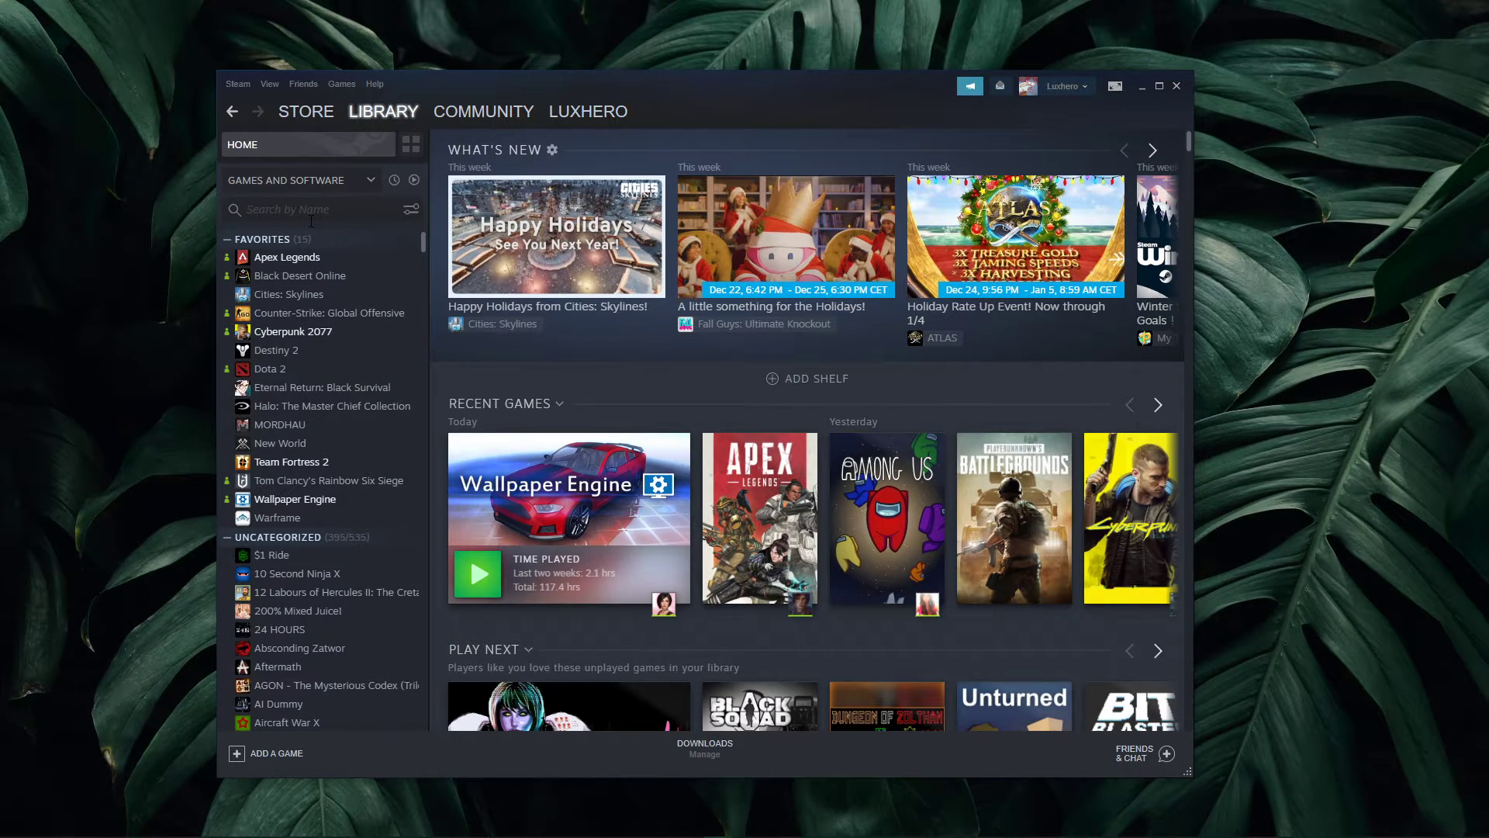
type("wow")
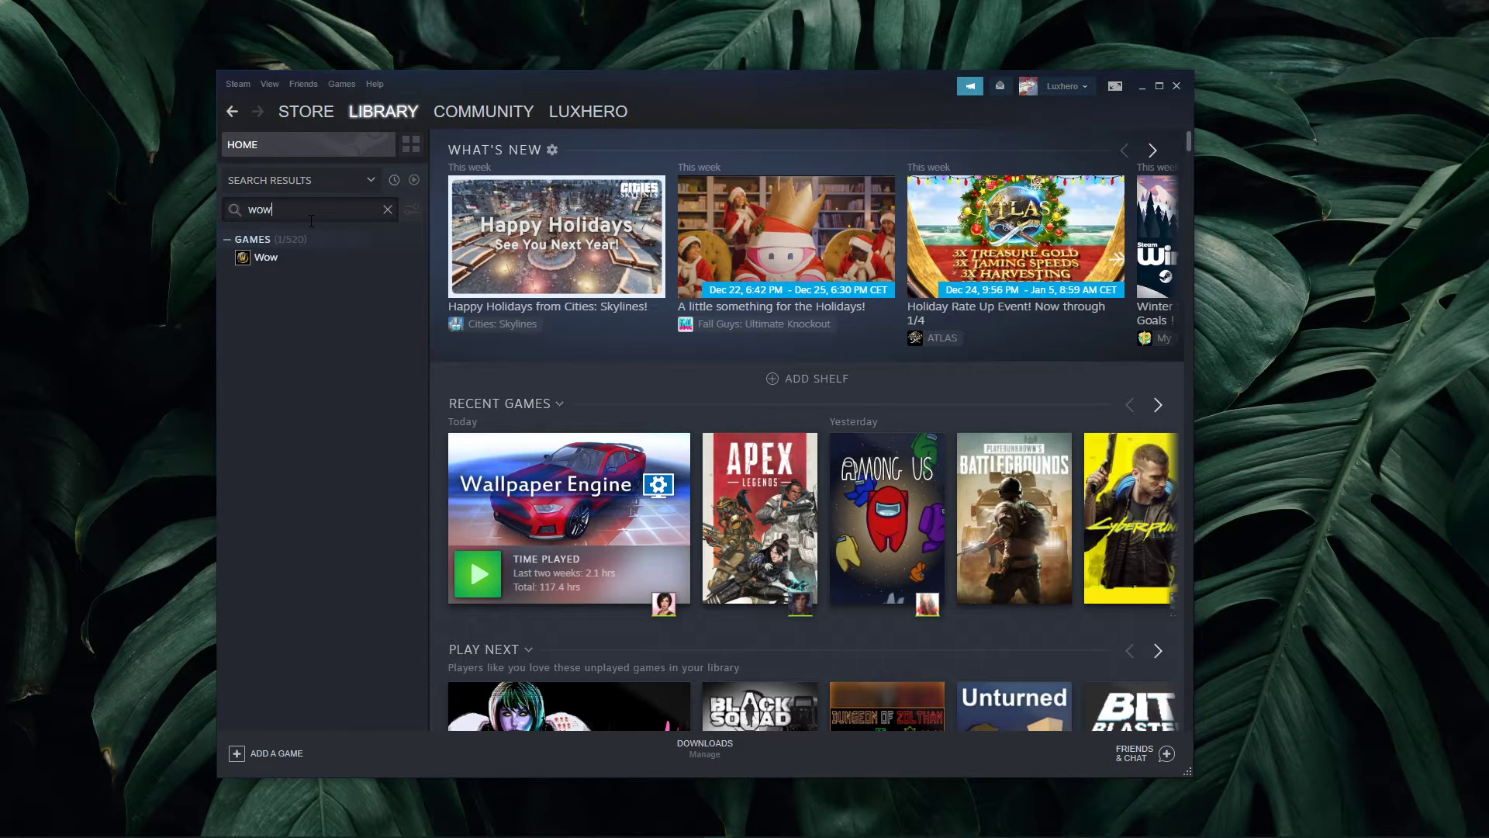
Step: Open the Wow library entry's page and its right-click menu
left_click(275, 258)
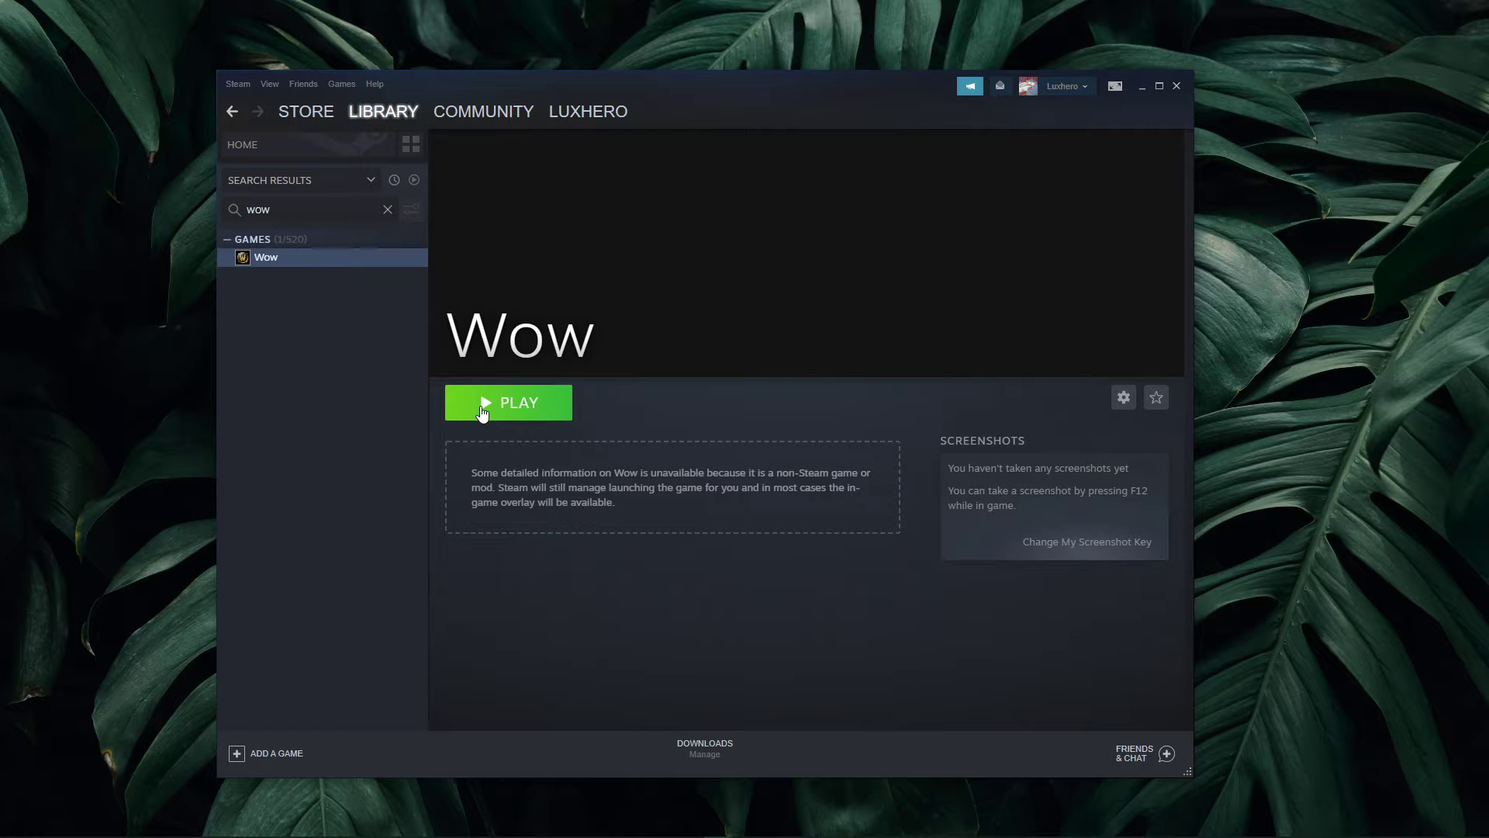
right_click(333, 259)
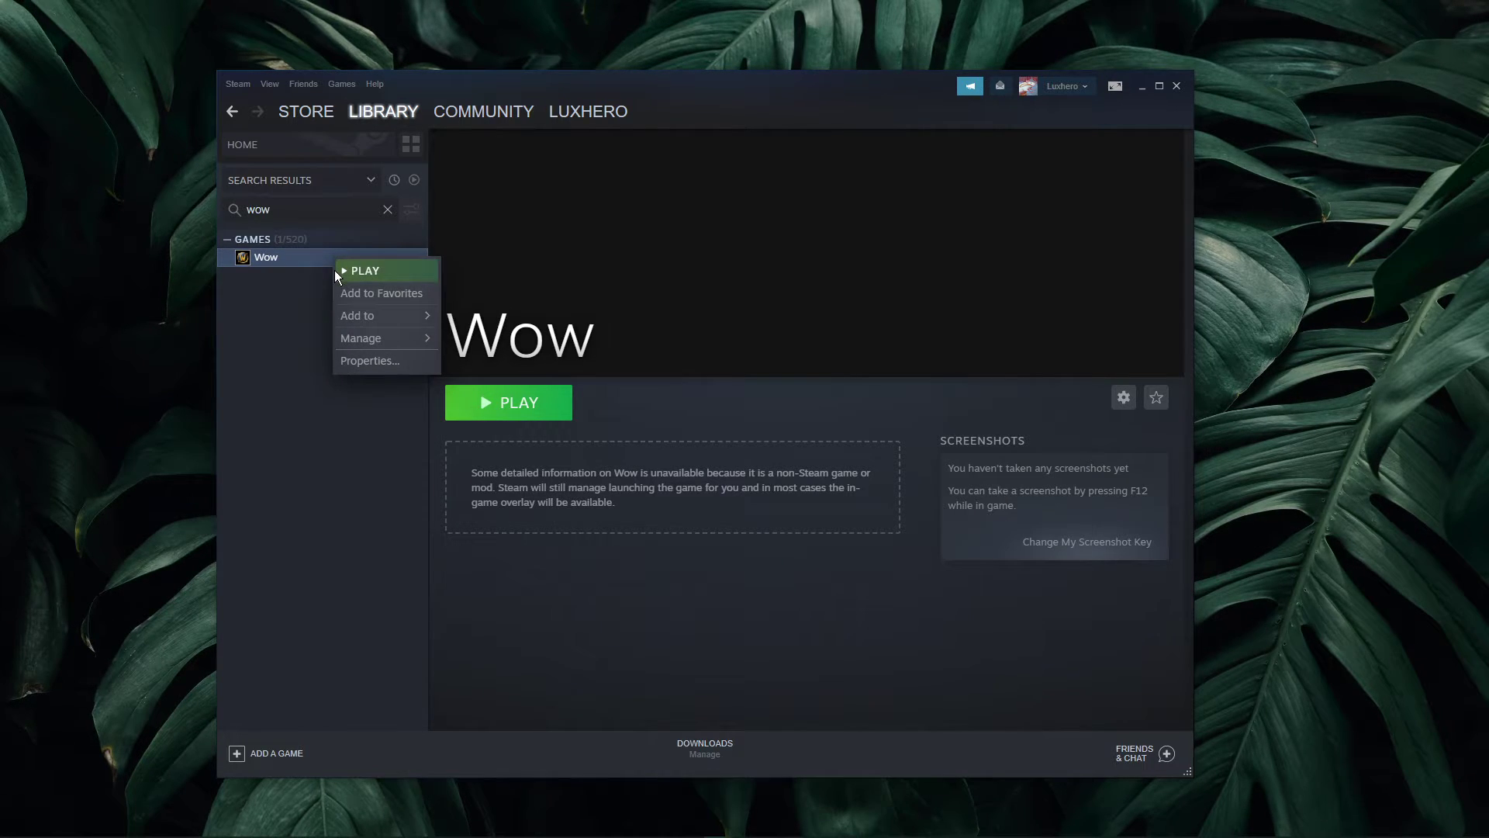
mouse_move(361, 338)
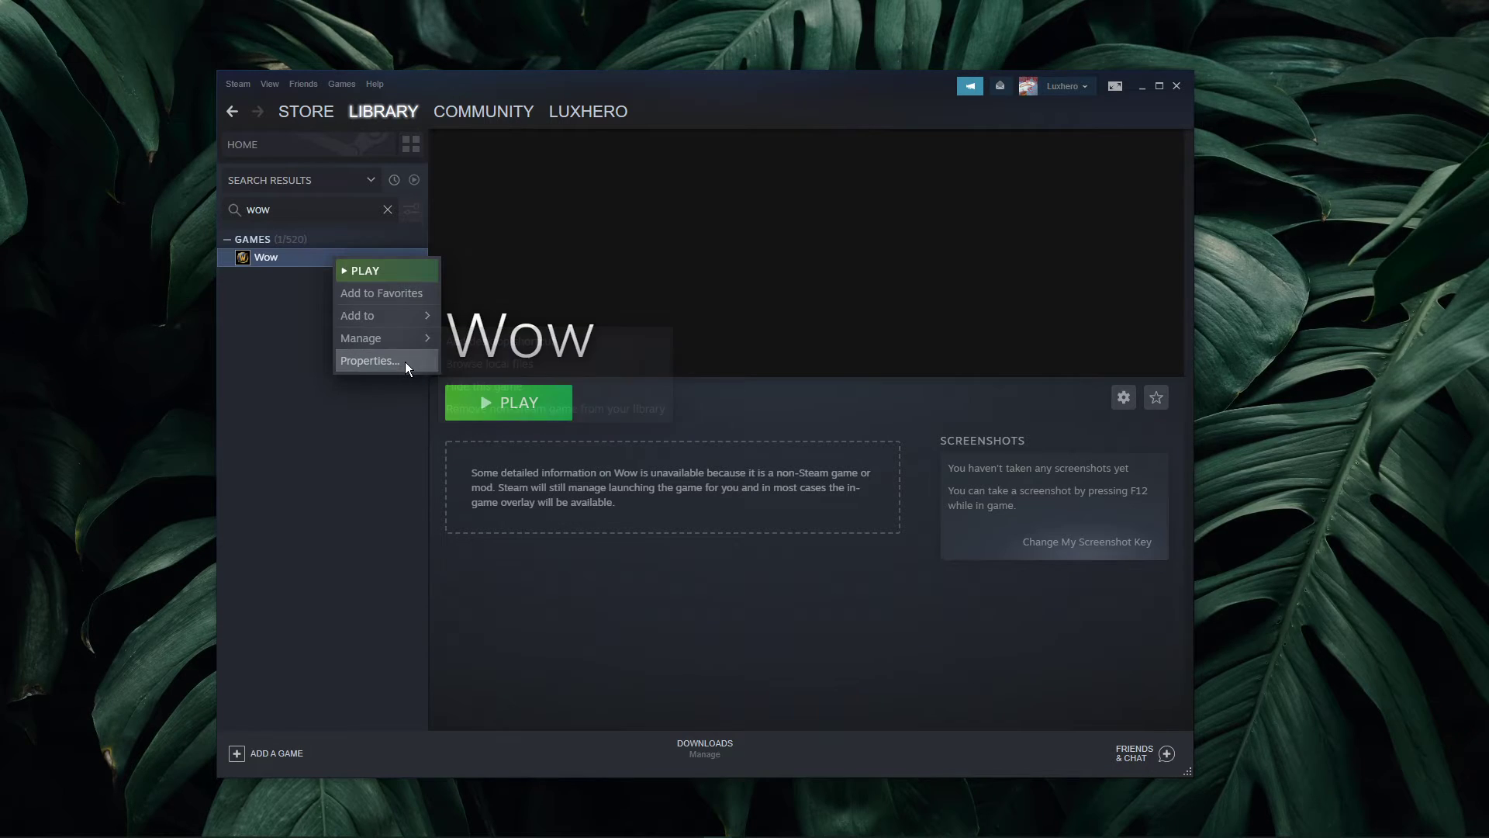
Step: Change the Wow shortcut name to 'World of Warcraft' in Properties
left_click(405, 362)
left_click_drag(1396, 200, 781, 205)
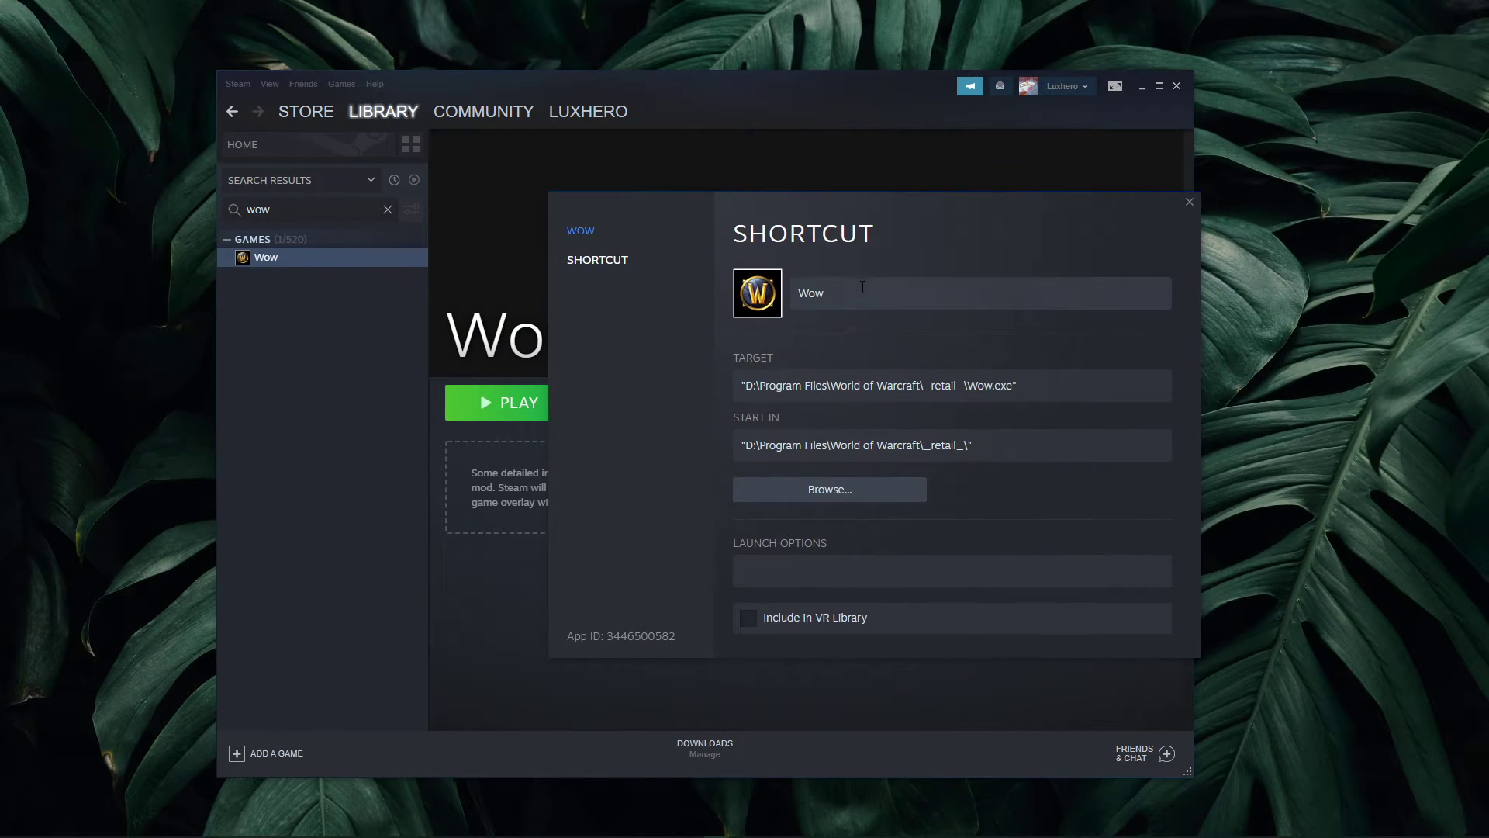
type("World of Warcraft")
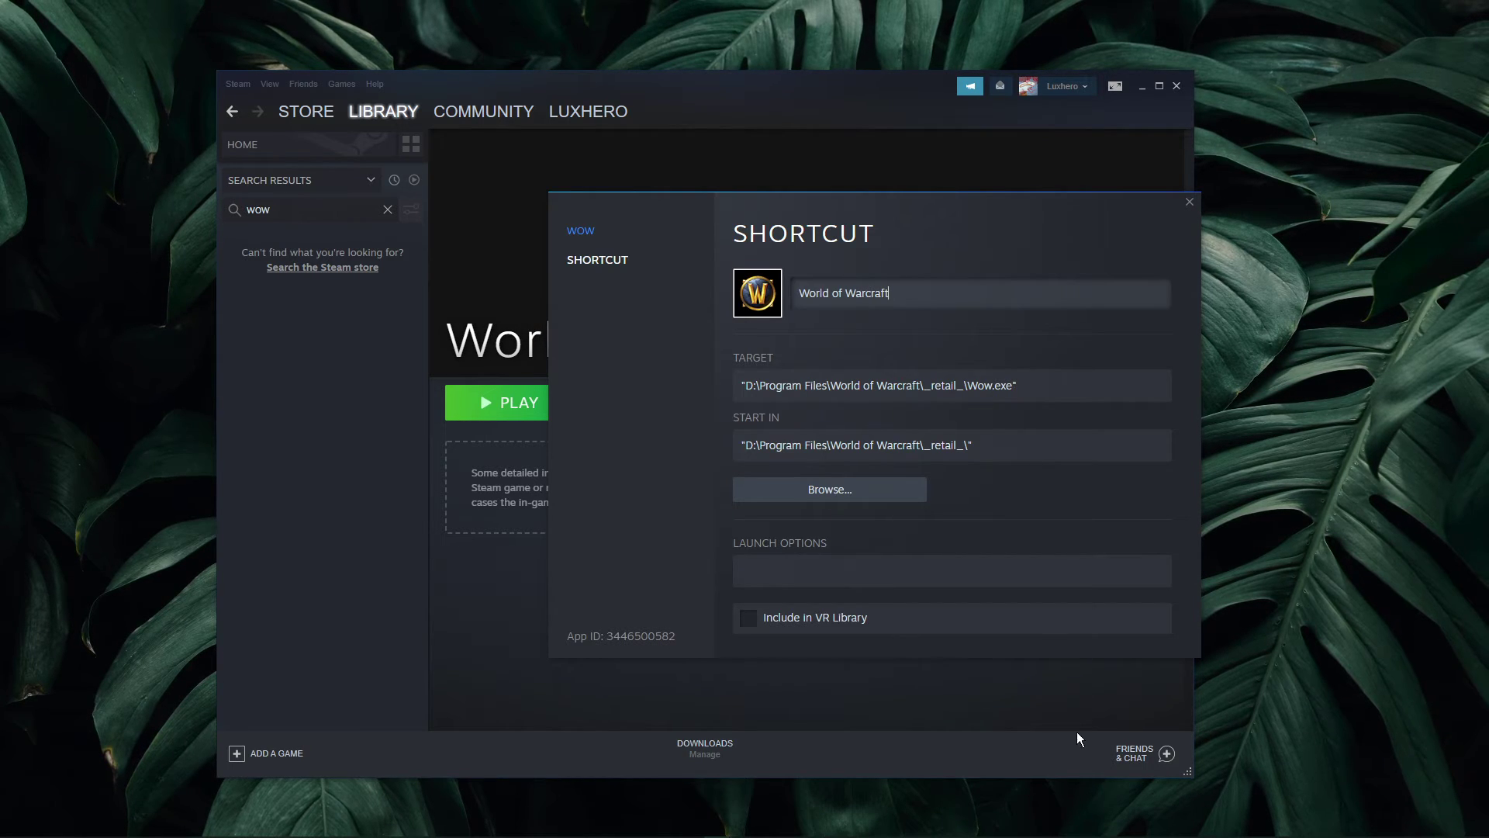
key("Escape")
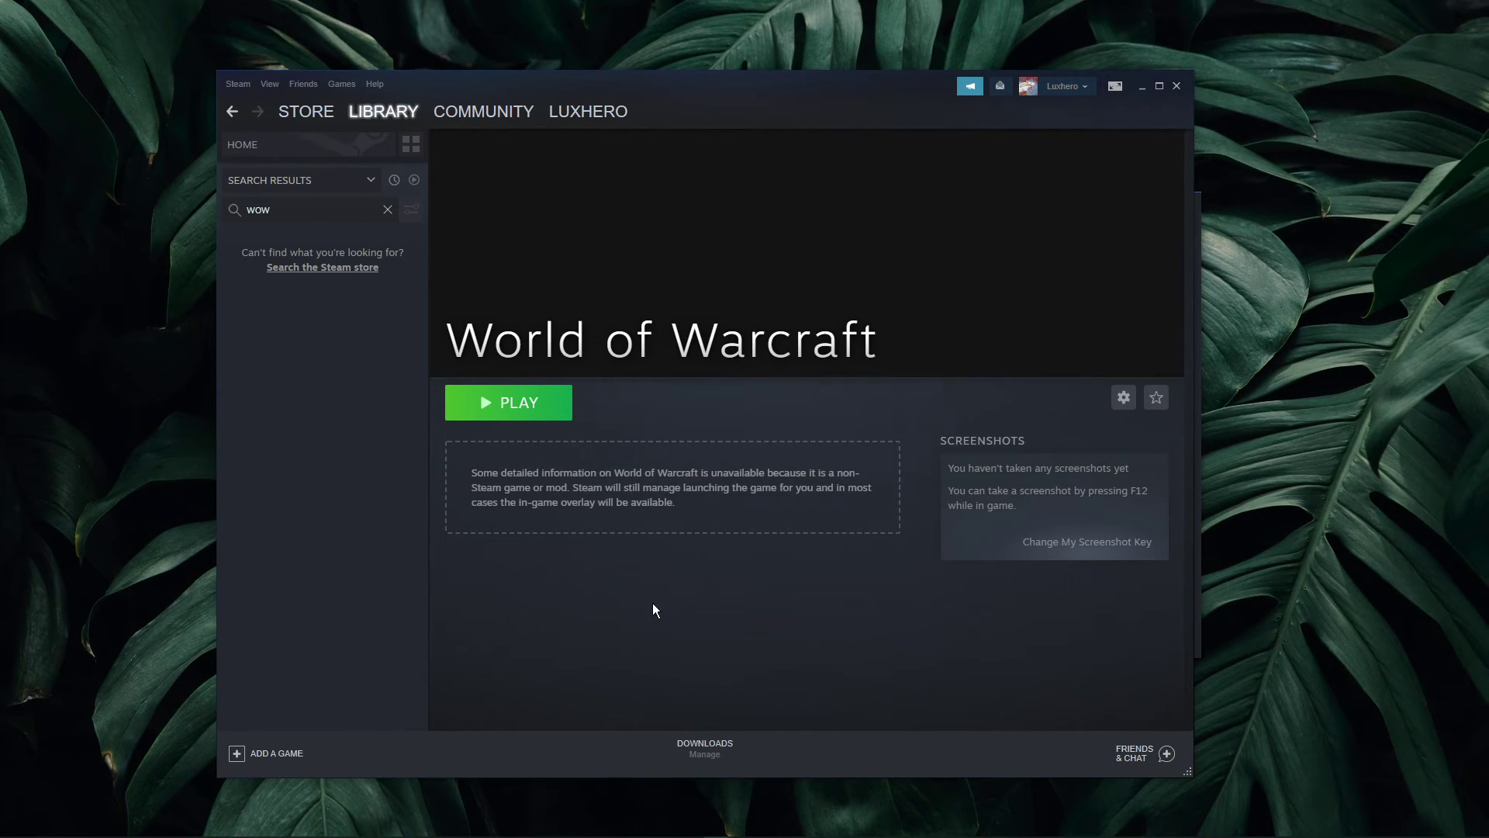